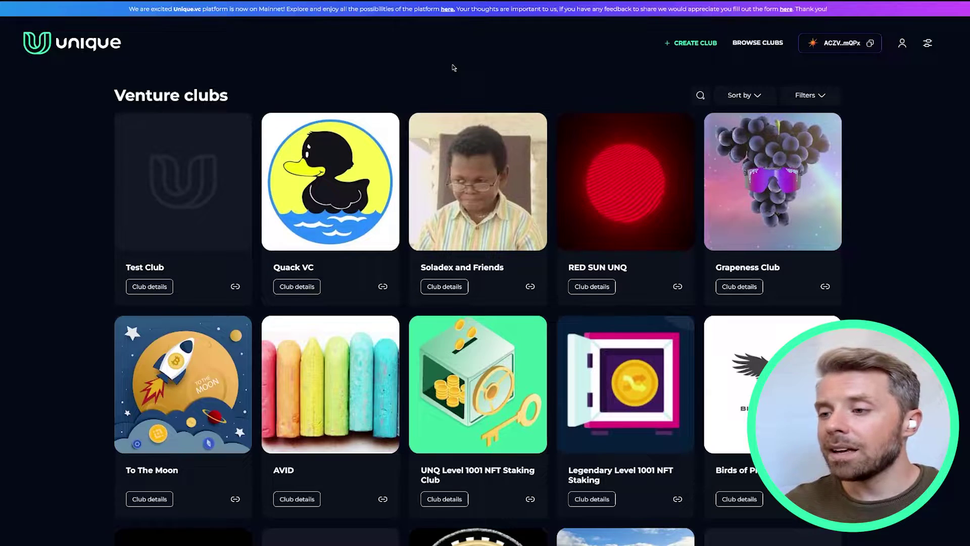
# Step: Start a new club and name it 'Unique Test Club'
pyautogui.scroll(-4, 453, 68)
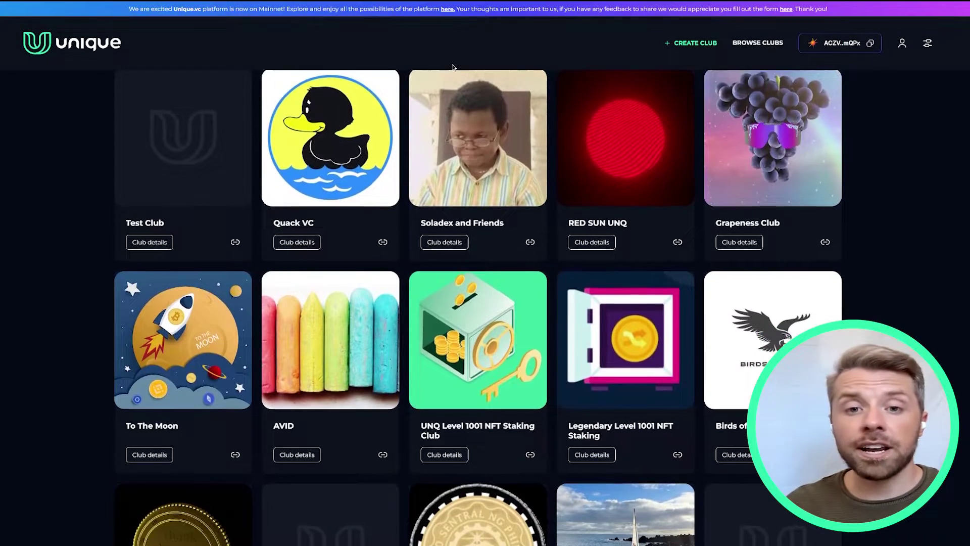
pyautogui.scroll(-4, 453, 68)
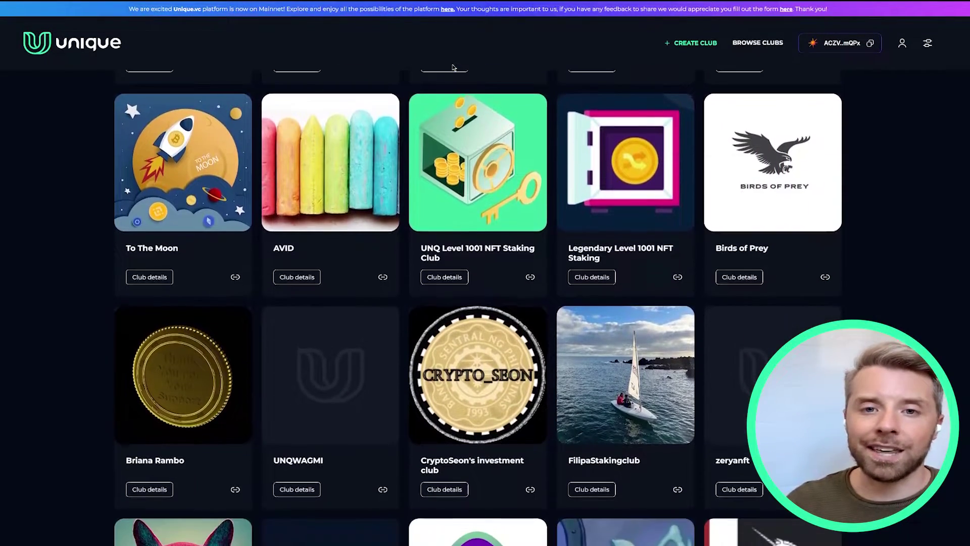
pyautogui.scroll(-3, 453, 67)
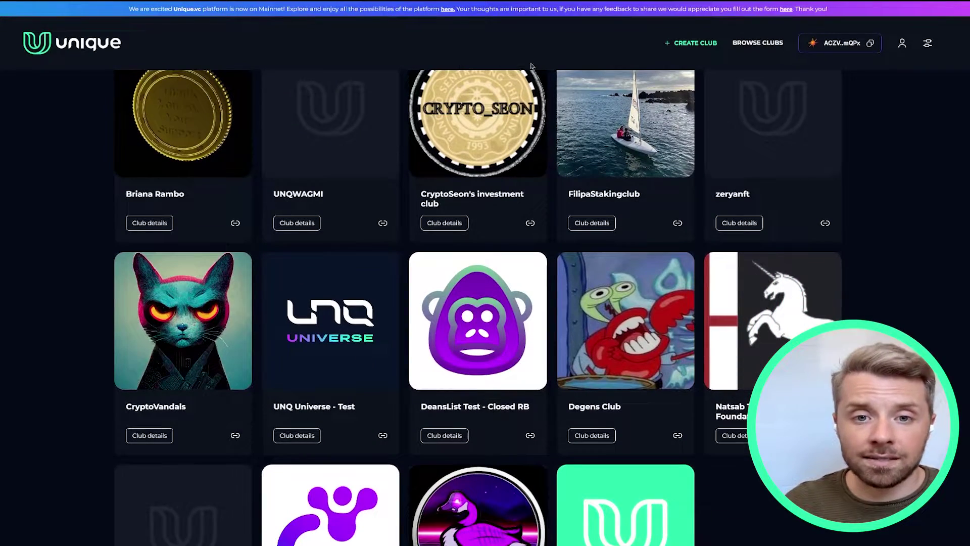
pyautogui.click(707, 45)
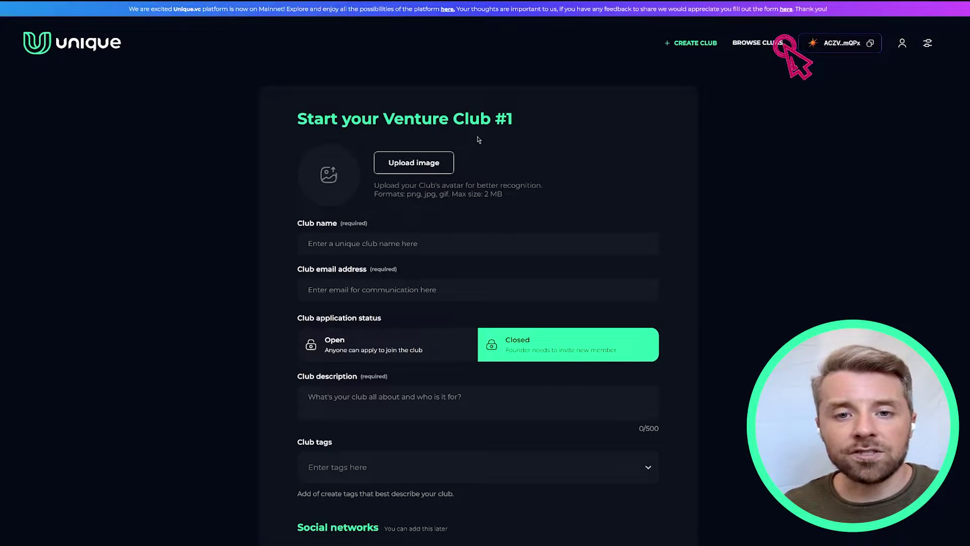
pyautogui.click(420, 240)
pyautogui.write('Unique')
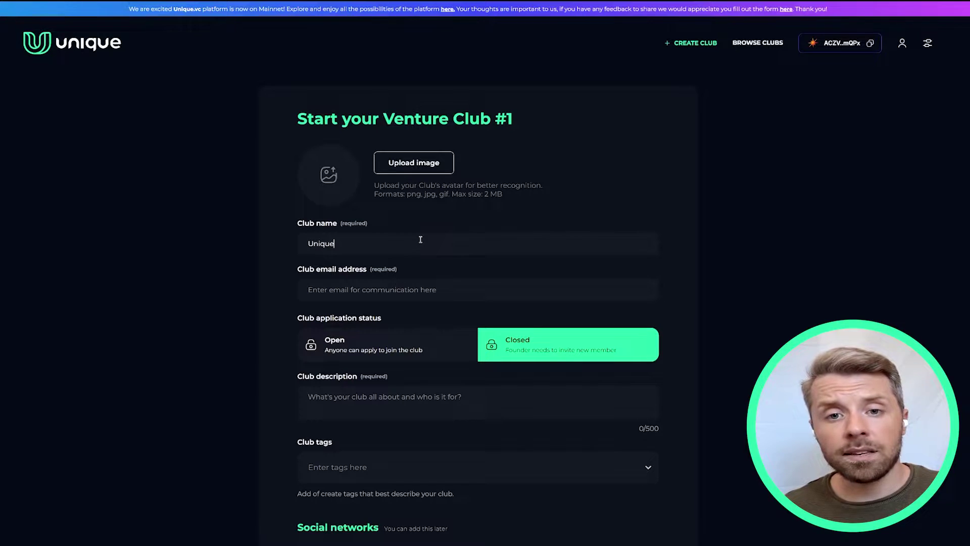
pyautogui.write(' Test Club')
# Step: Add the club's contact e-mail, the Unique logo avatar, and Open application status
pyautogui.click(329, 290)
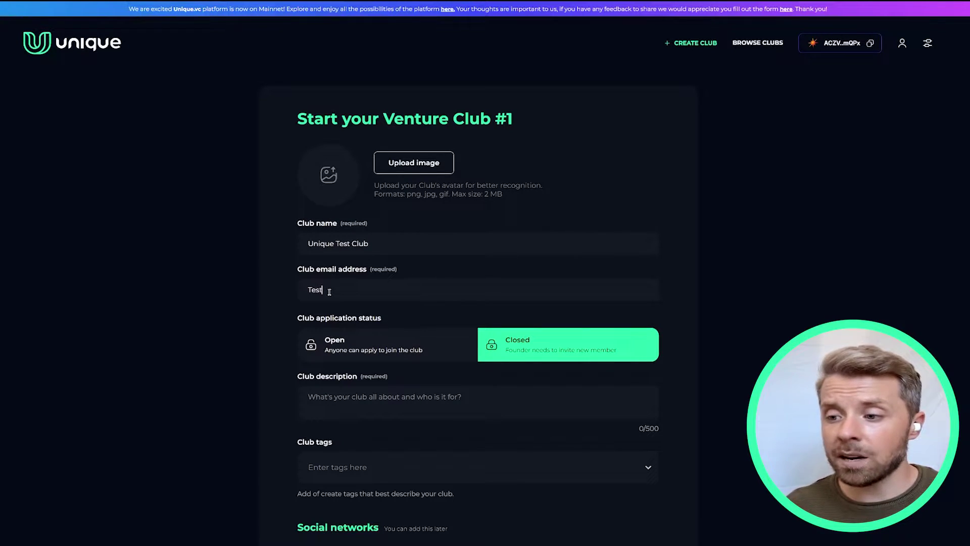
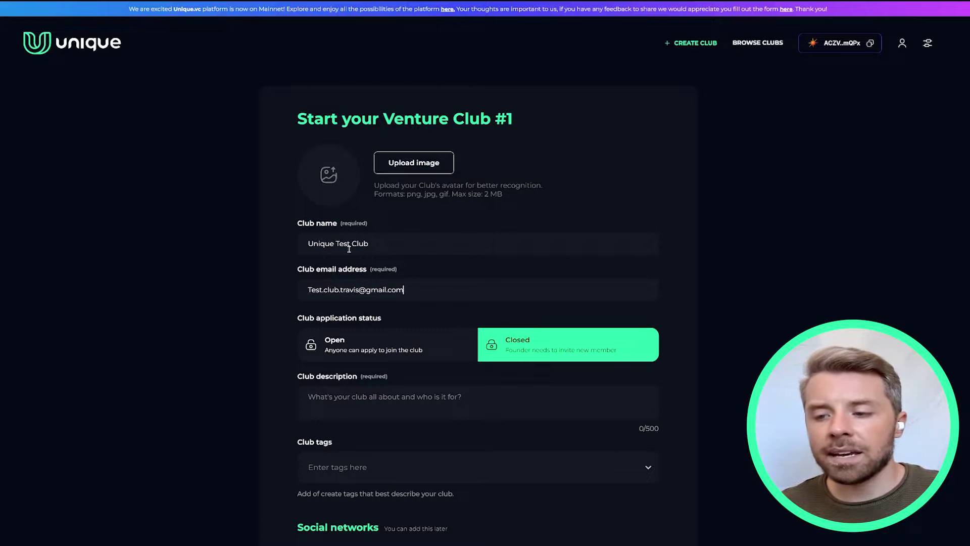
pyautogui.click(414, 162)
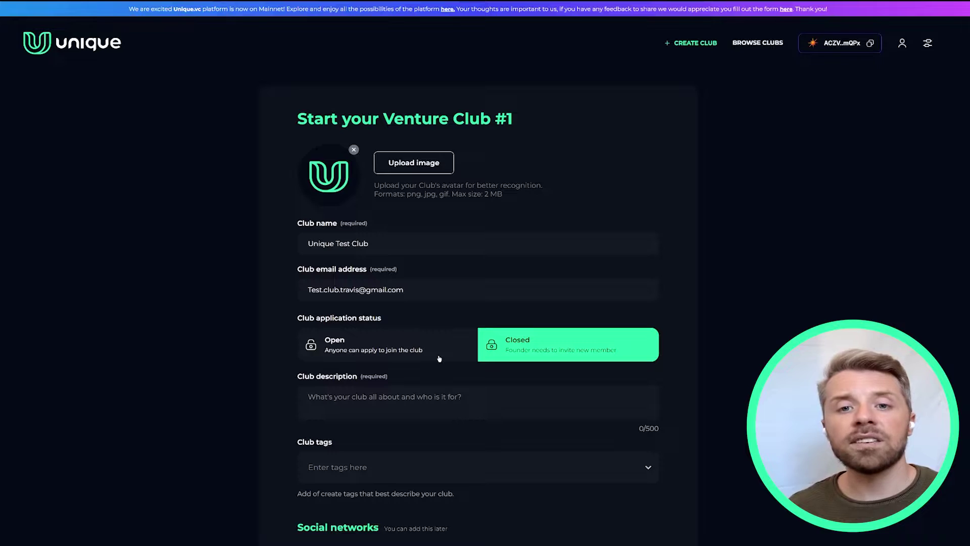
pyautogui.click(439, 358)
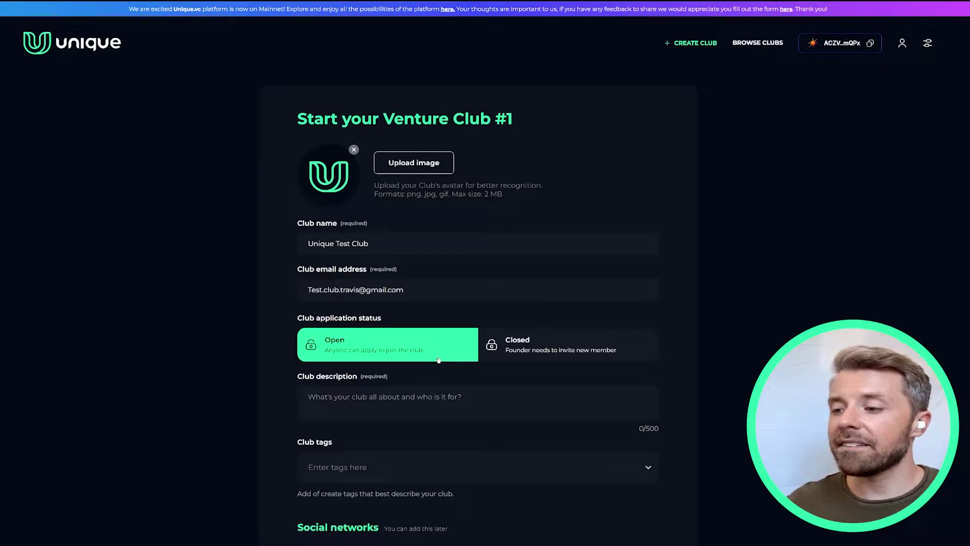
pyautogui.scroll(-1, 438, 359)
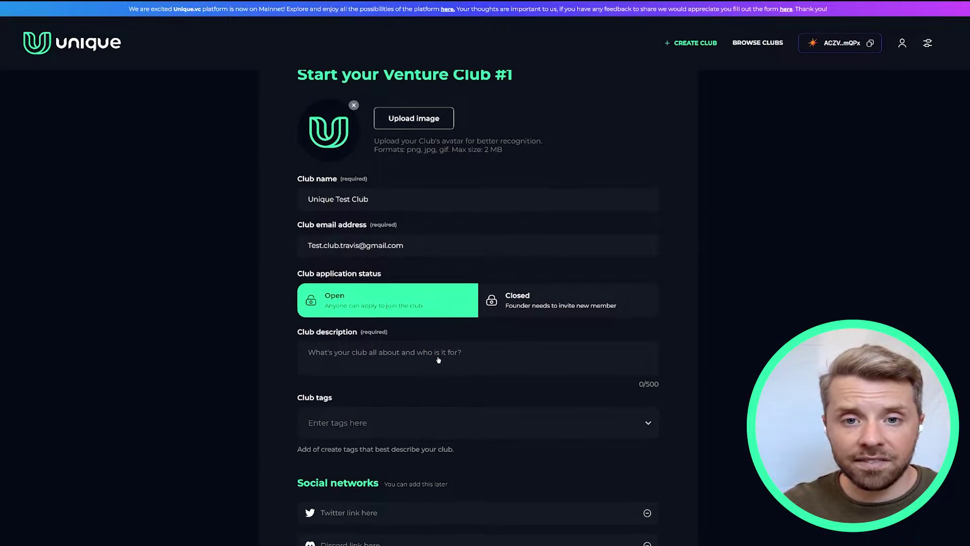
pyautogui.scroll(-1, 438, 360)
# Step: Add a short test description and the tags test, club, NFTs and Gaming
pyautogui.click(418, 311)
pyautogui.write('Test ')
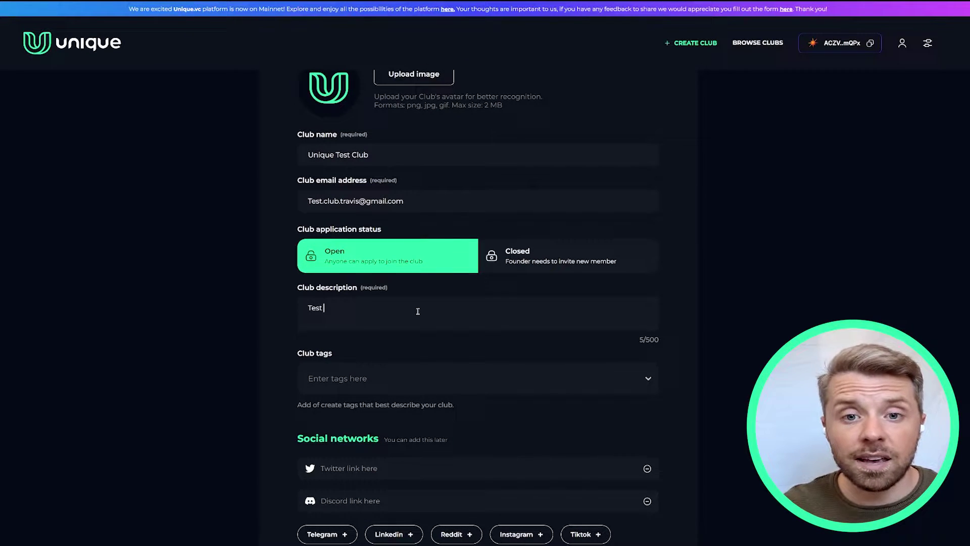
pyautogui.write('club by Travis')
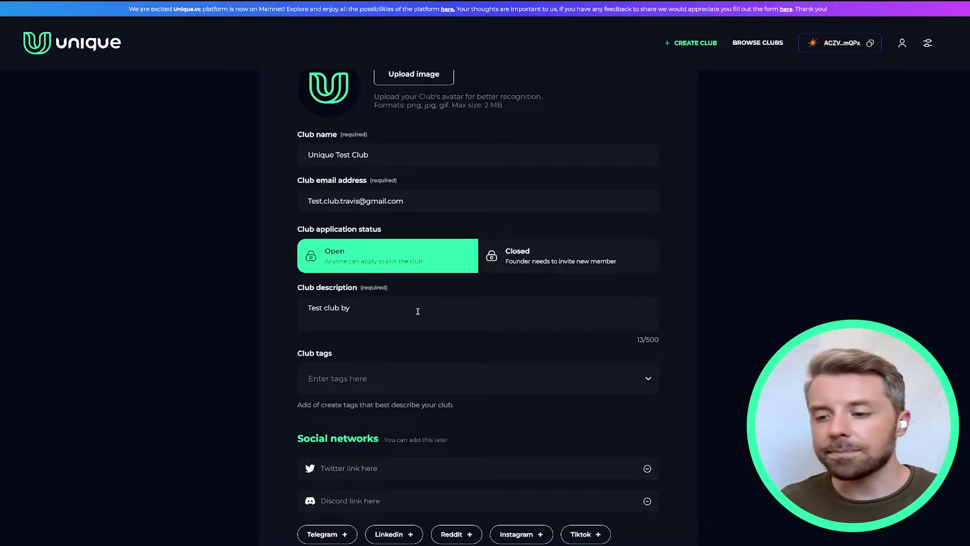
pyautogui.click(362, 382)
pyautogui.write('test')
pyautogui.press('Return')
pyautogui.write('club')
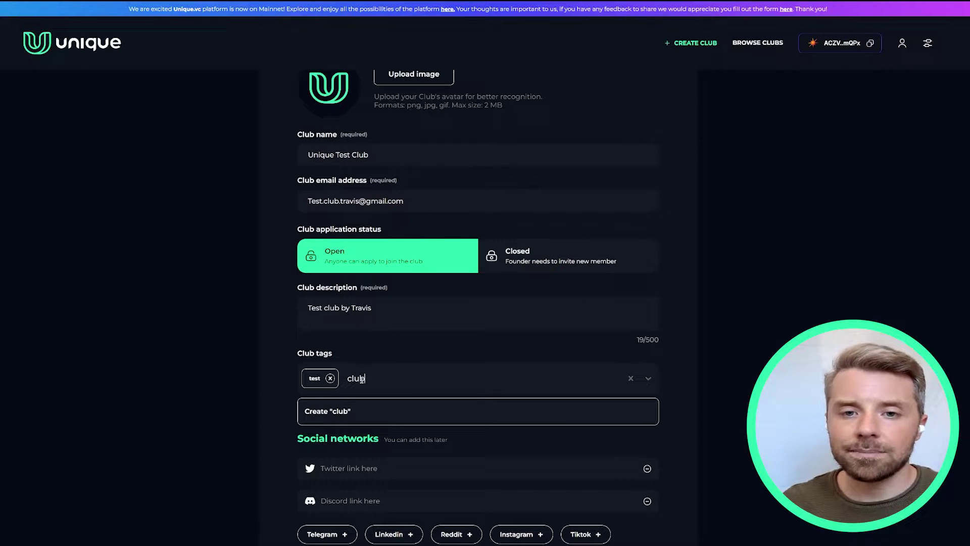
pyautogui.press('Return')
pyautogui.write('NFT')
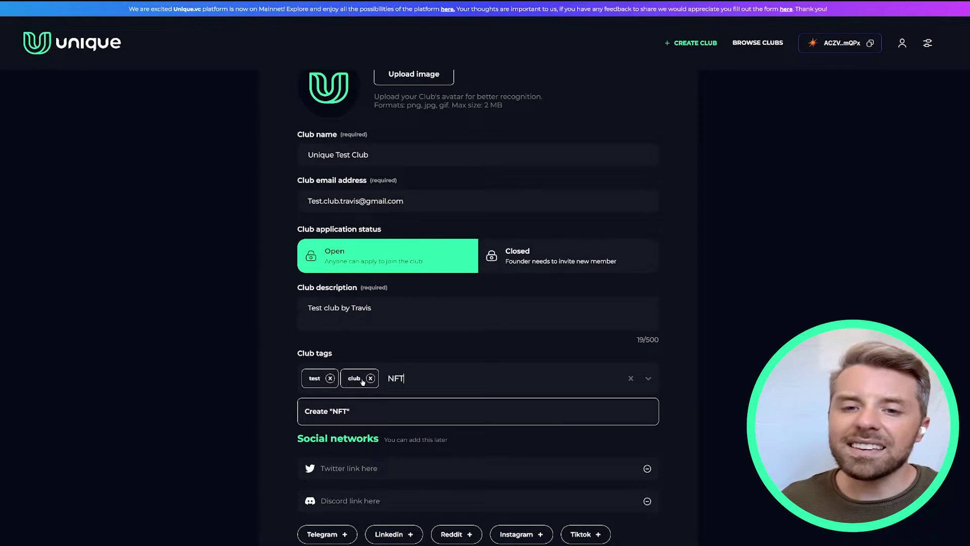
pyautogui.write('s')
pyautogui.press('Return')
pyautogui.write('Gaming')
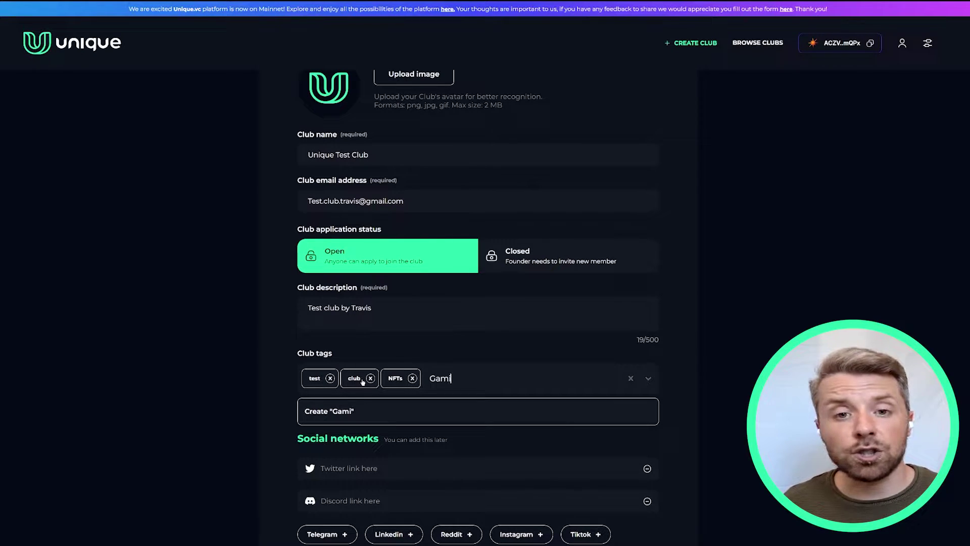
pyautogui.press('Return')
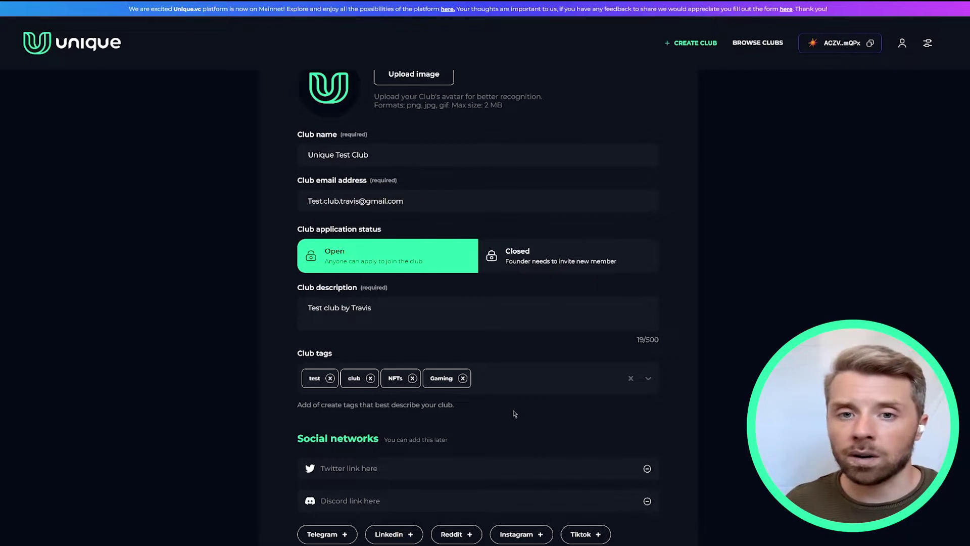
# Step: Continue to the governance step of the club wizard
pyautogui.scroll(-2, 516, 404)
pyautogui.scroll(-1, 523, 392)
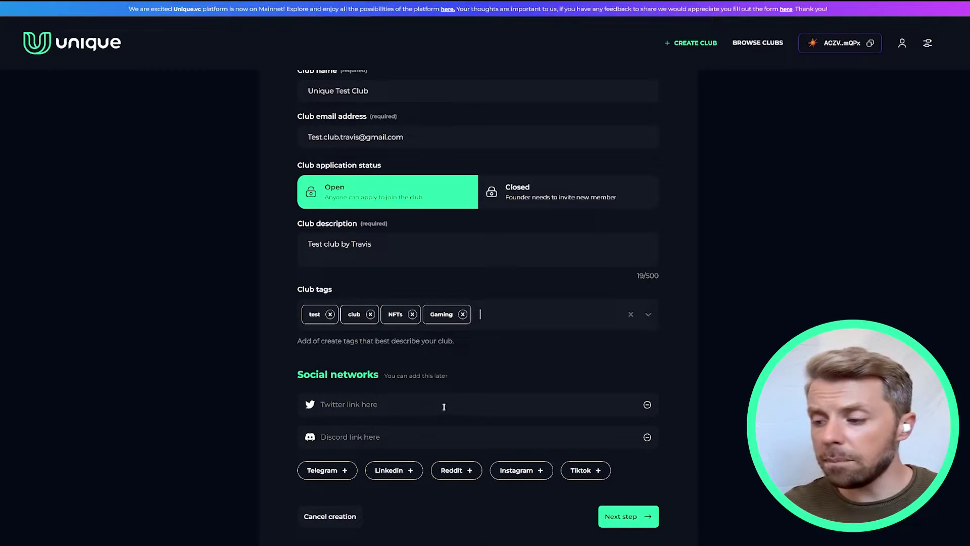
pyautogui.click(631, 516)
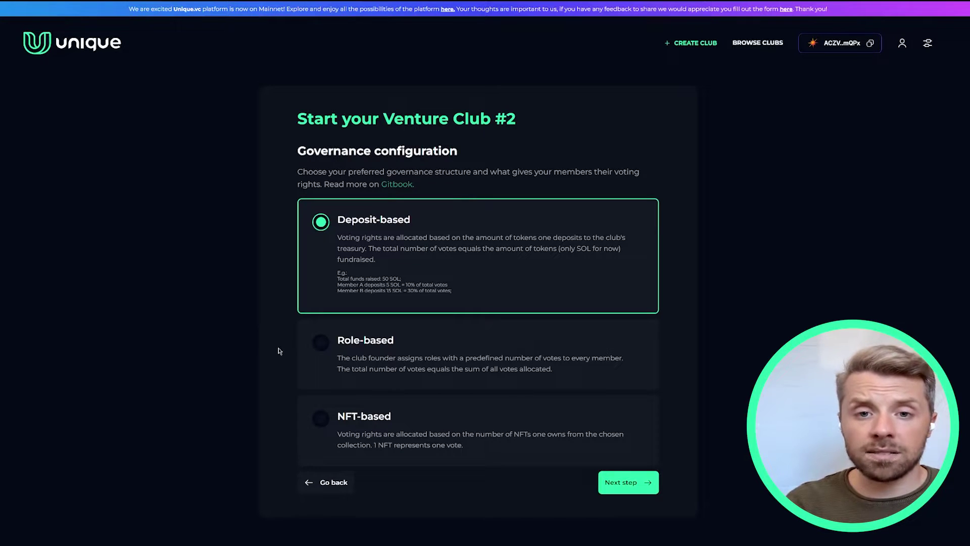
# Step: Choose Role-based voting rights after briefly trying NFT-based, and continue to role configuration
pyautogui.click(390, 360)
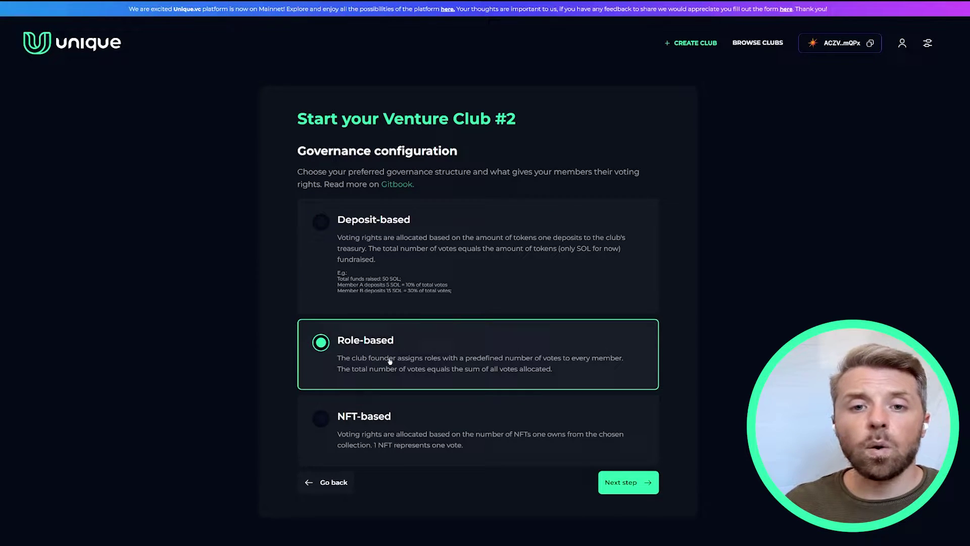
pyautogui.click(416, 433)
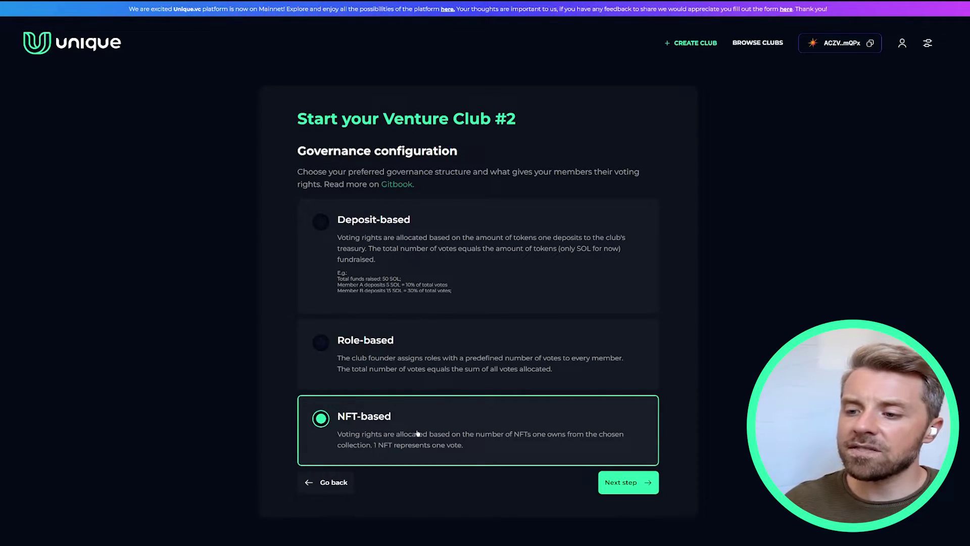
pyautogui.click(423, 355)
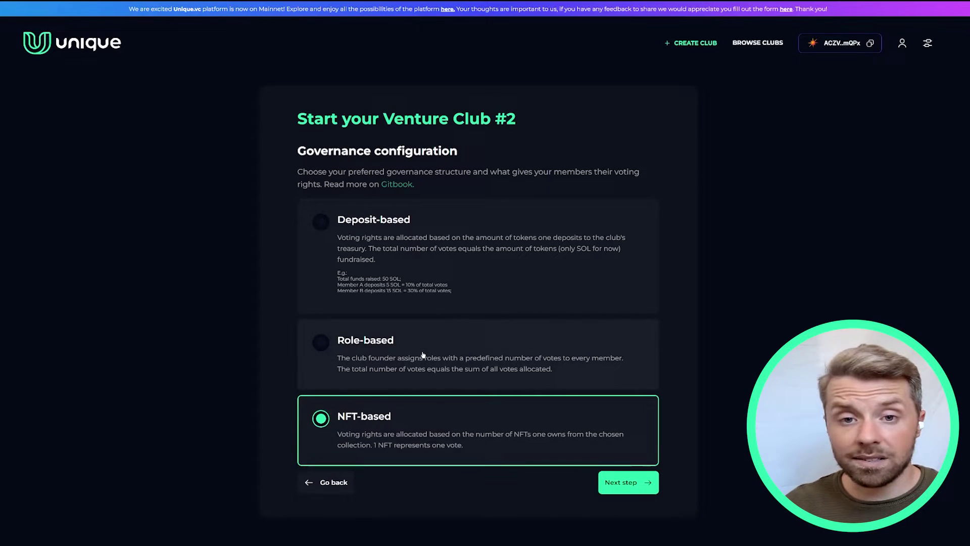
pyautogui.click(623, 482)
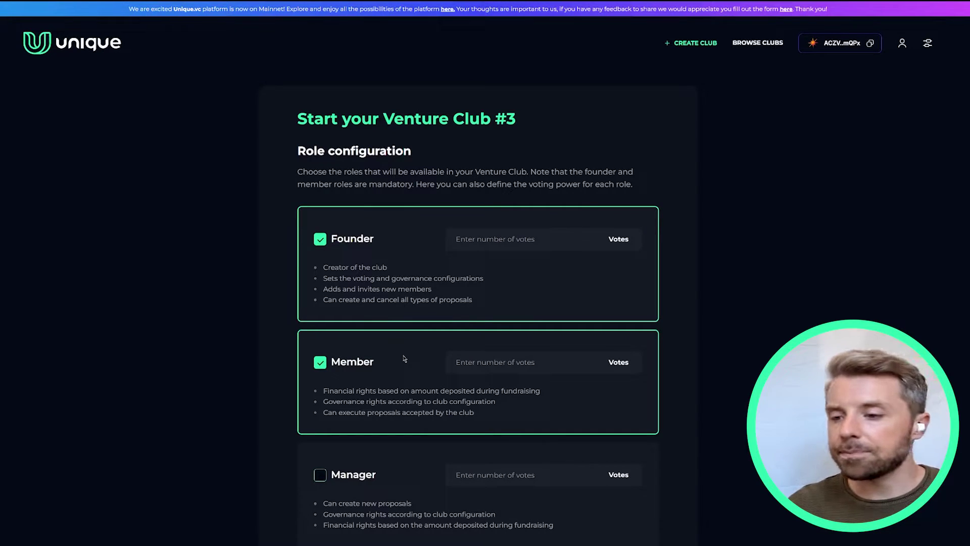
# Step: Give Founder 10 votes and Member 3 votes, leave Manager disabled, and proceed
pyautogui.click(544, 240)
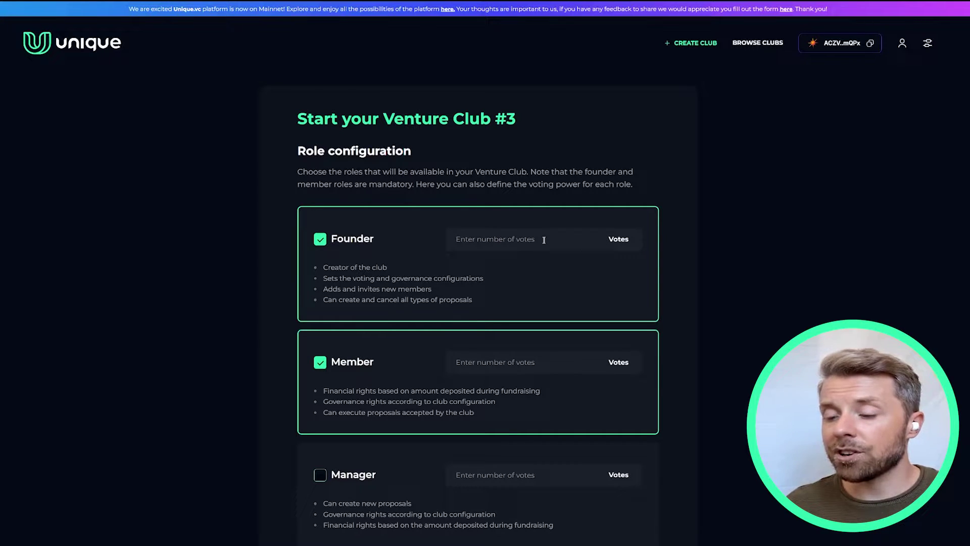
pyautogui.write('10')
pyautogui.click(544, 363)
pyautogui.write('3')
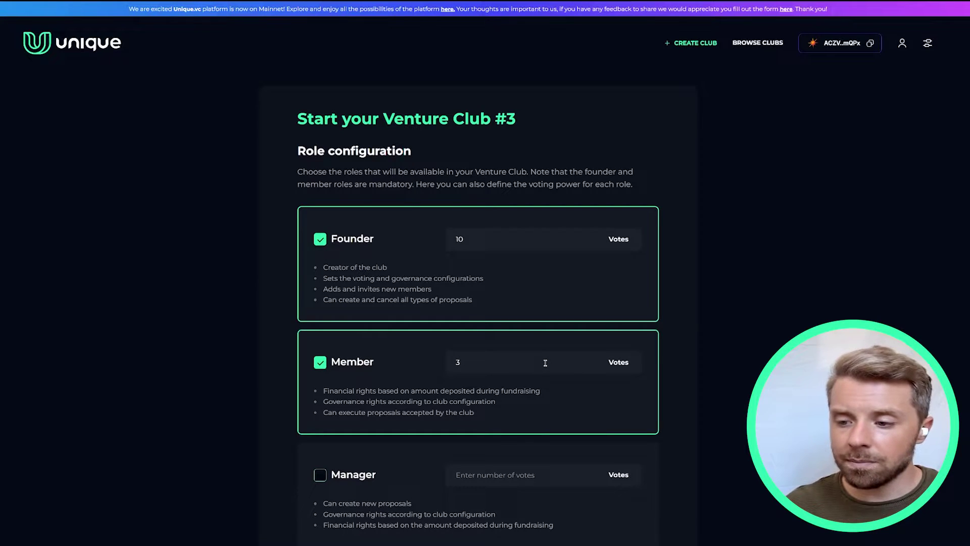
pyautogui.scroll(-2, 624, 368)
pyautogui.scroll(-1, 624, 369)
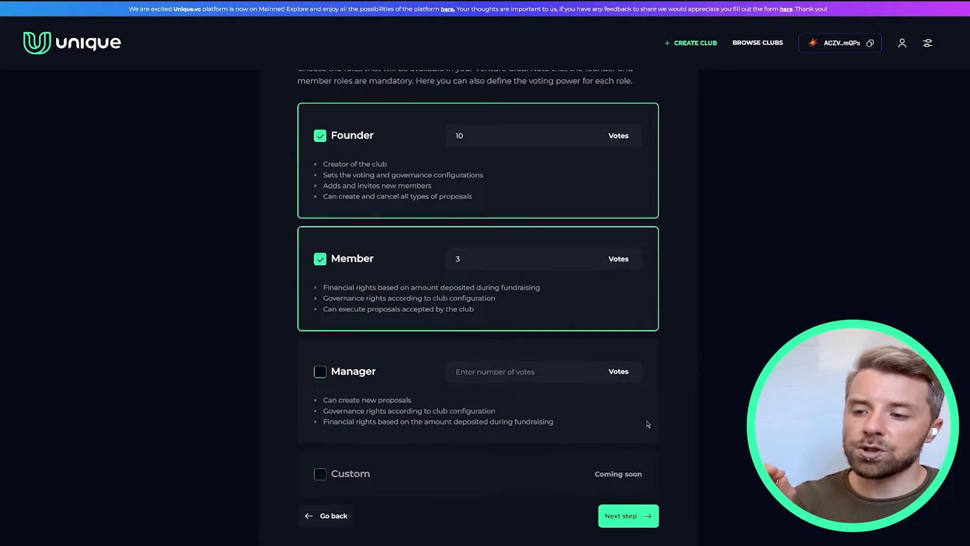
pyautogui.click(319, 373)
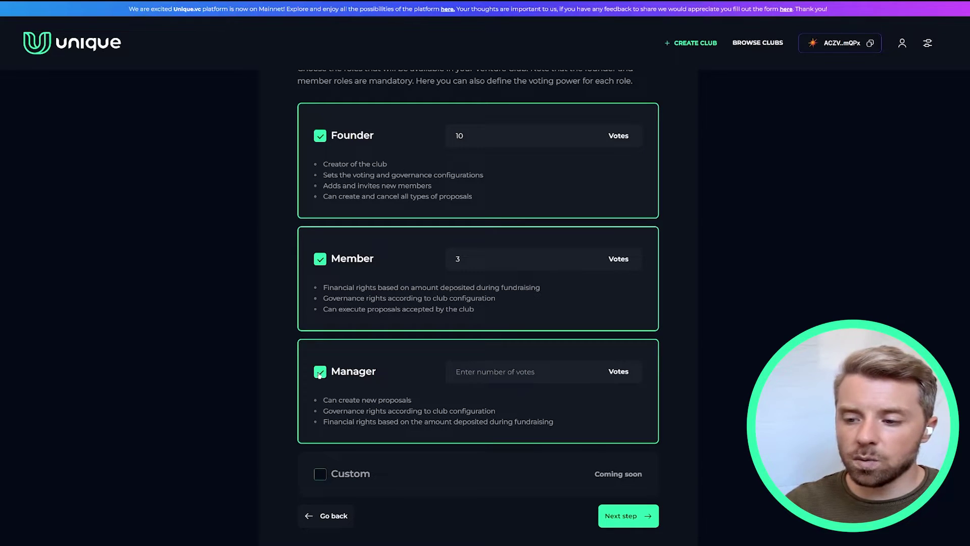
pyautogui.click(319, 373)
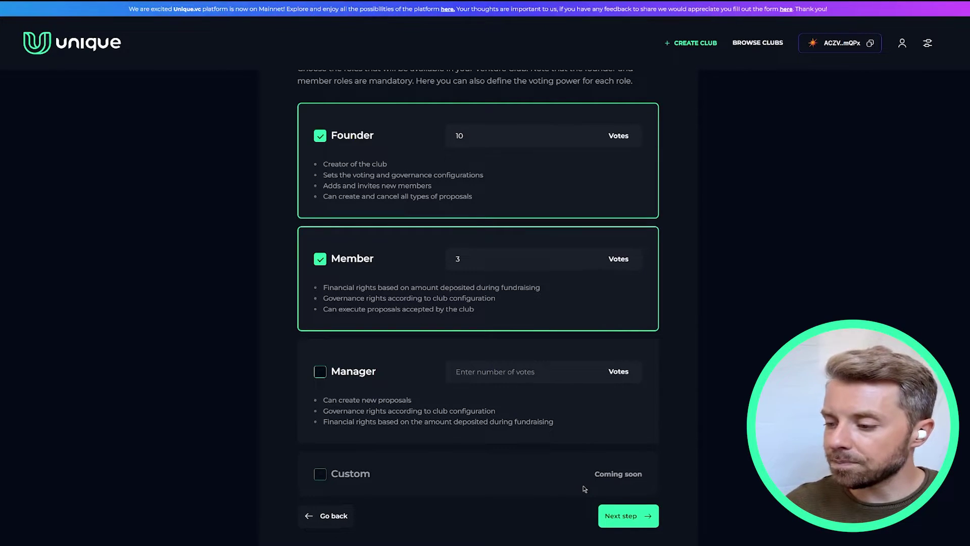
pyautogui.click(614, 522)
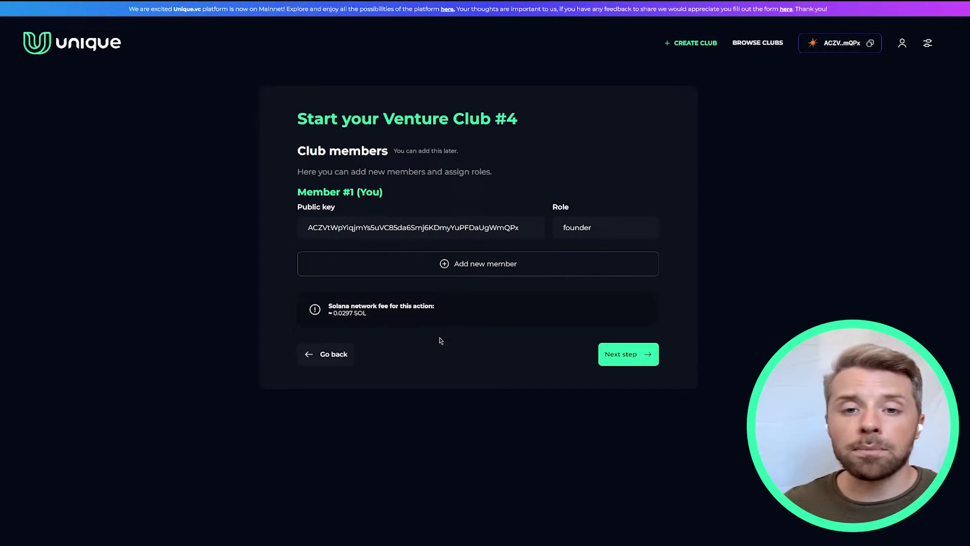
# Step: Add and then remove a Member #2 row, keeping only the founder, and continue
pyautogui.click(456, 265)
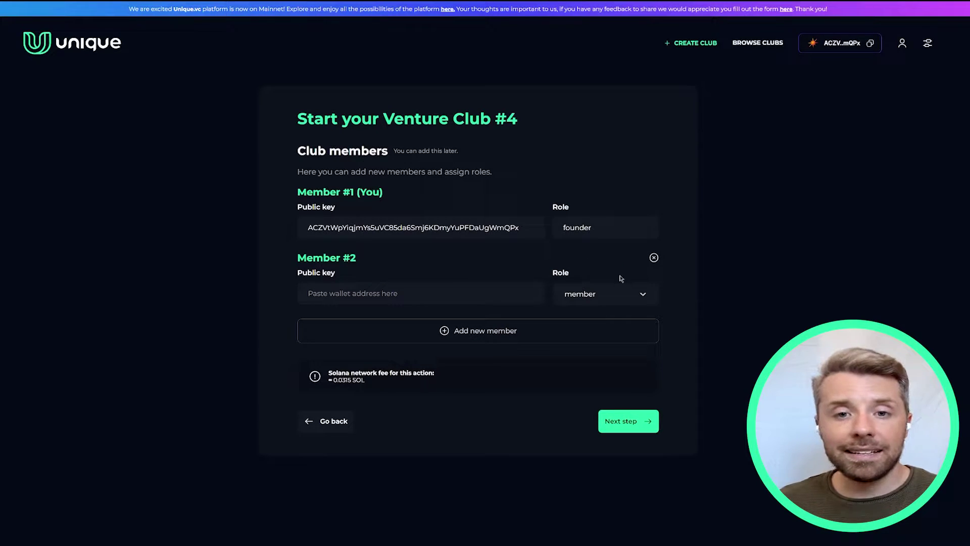
pyautogui.click(614, 295)
pyautogui.click(614, 297)
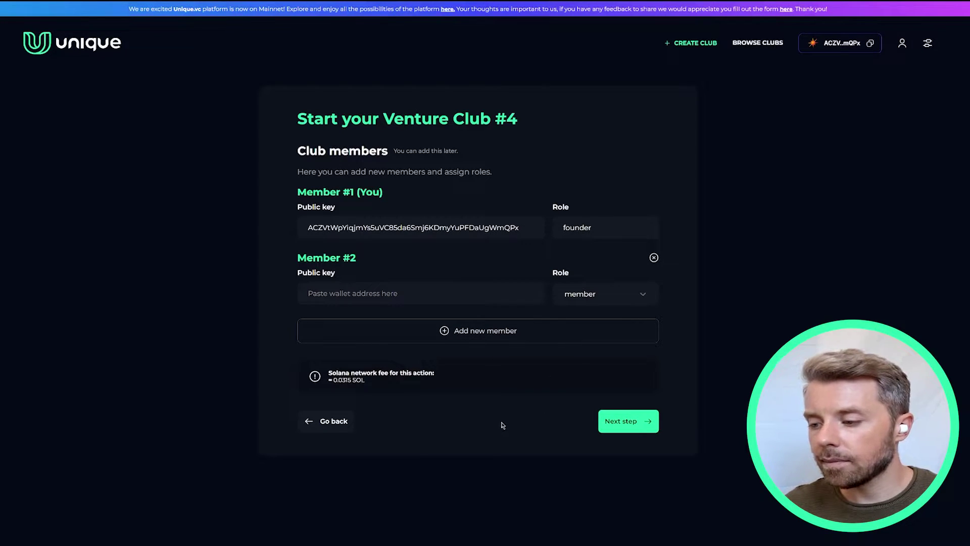
pyautogui.click(654, 258)
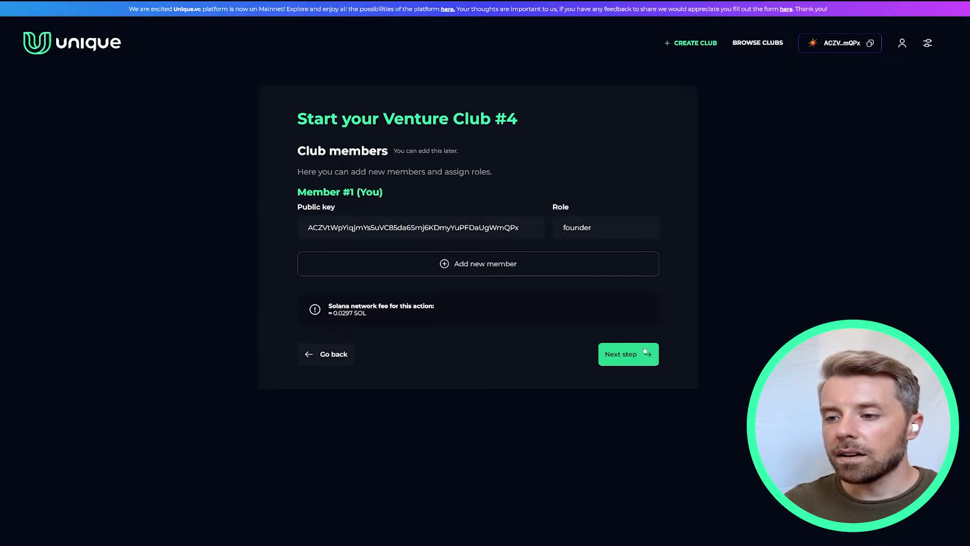
pyautogui.click(645, 349)
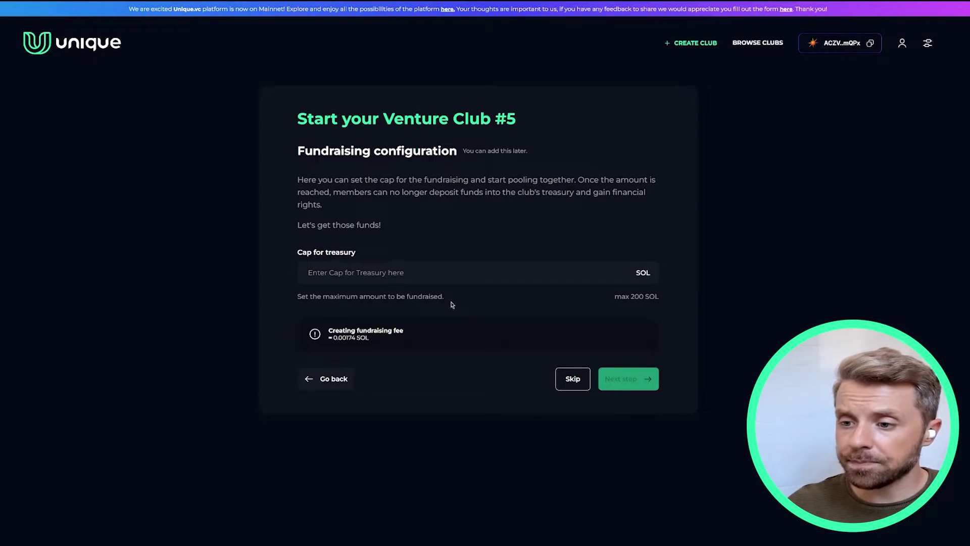
# Step: Select the Cap for treasury field on Fundraising configuration, leaving it empty
pyautogui.click(440, 269)
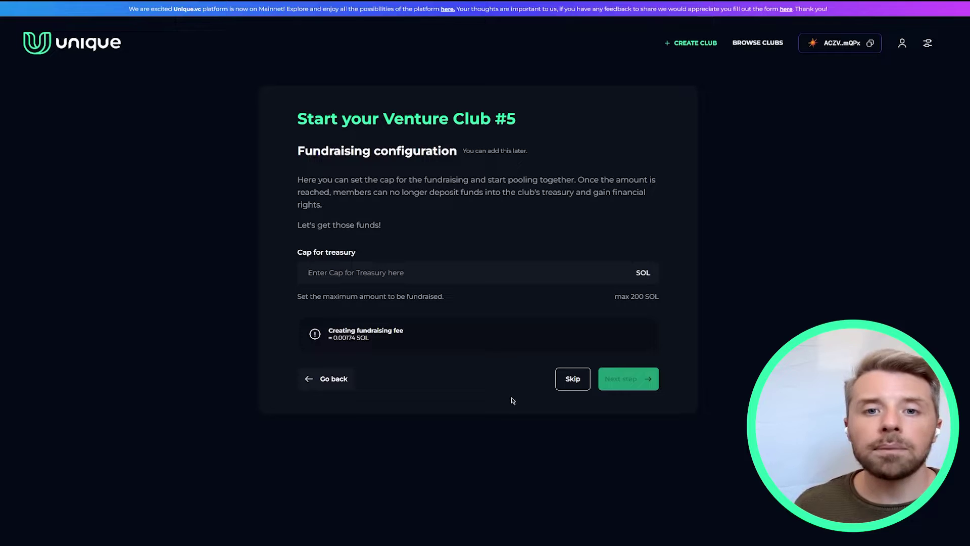
# Step: Skip fundraising and set withdrawal approval to 51% with a 30-day maximum voting time
pyautogui.click(574, 384)
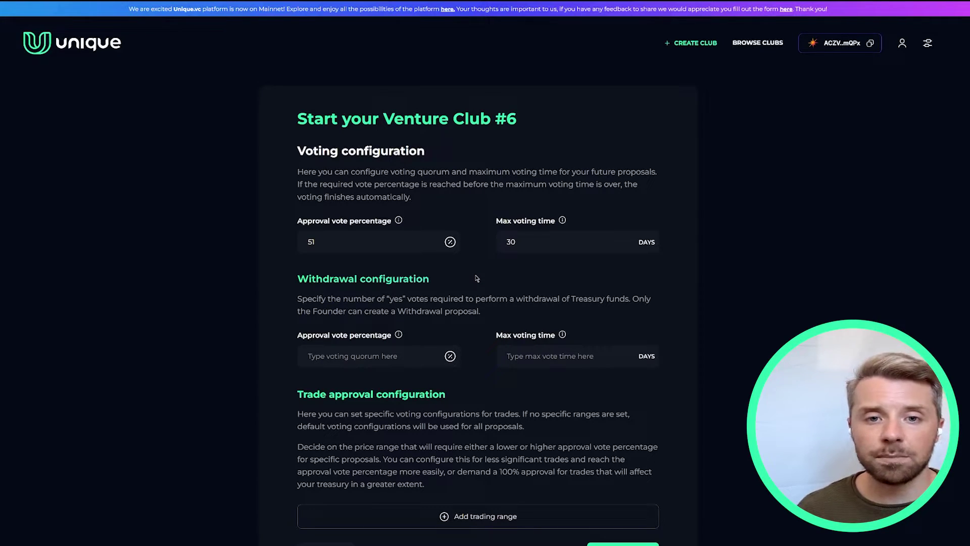
pyautogui.scroll(-2, 477, 278)
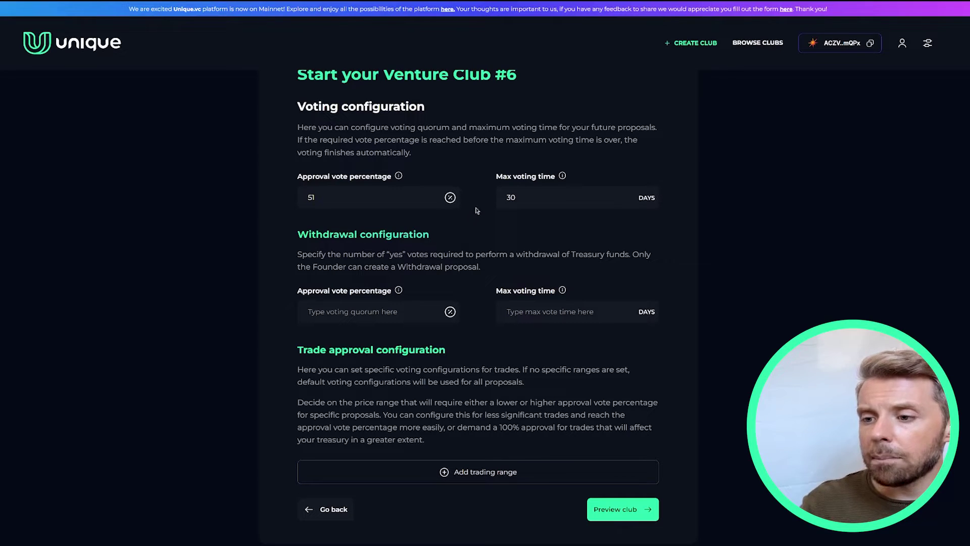
pyautogui.moveTo(399, 176)
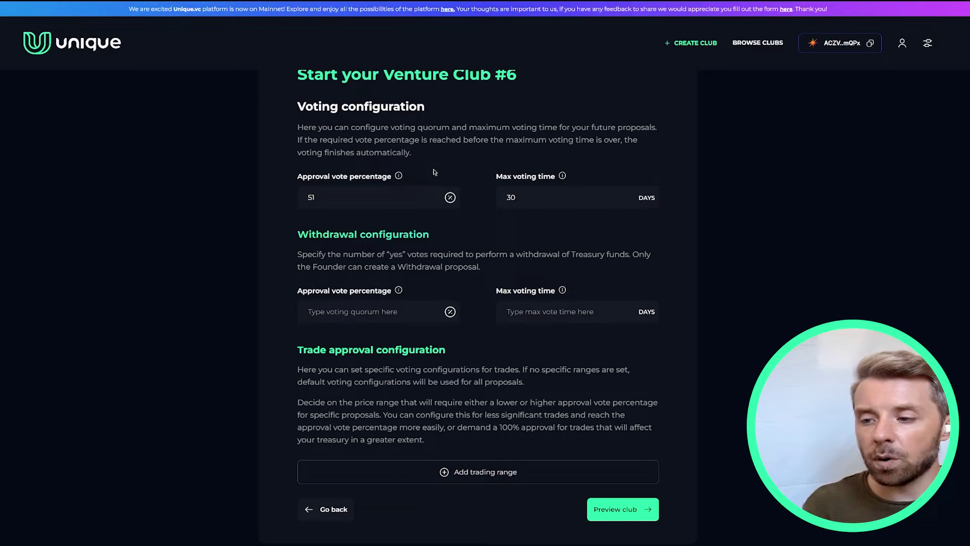
pyautogui.moveTo(564, 176)
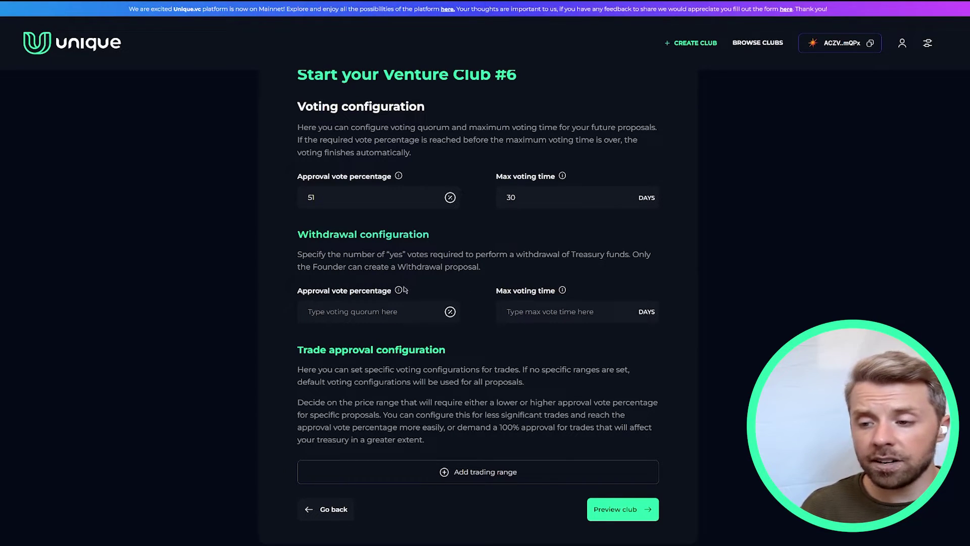
pyautogui.moveTo(400, 291)
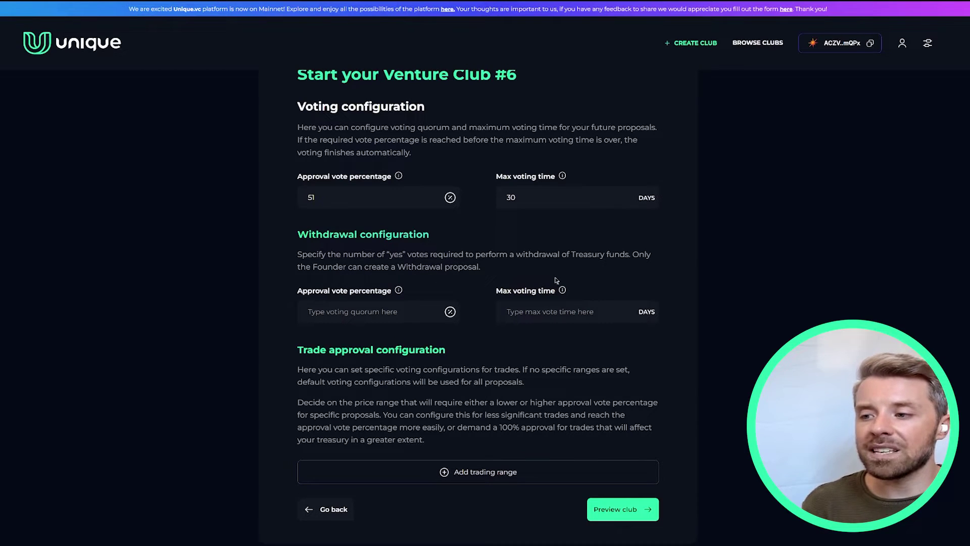
pyautogui.moveTo(562, 292)
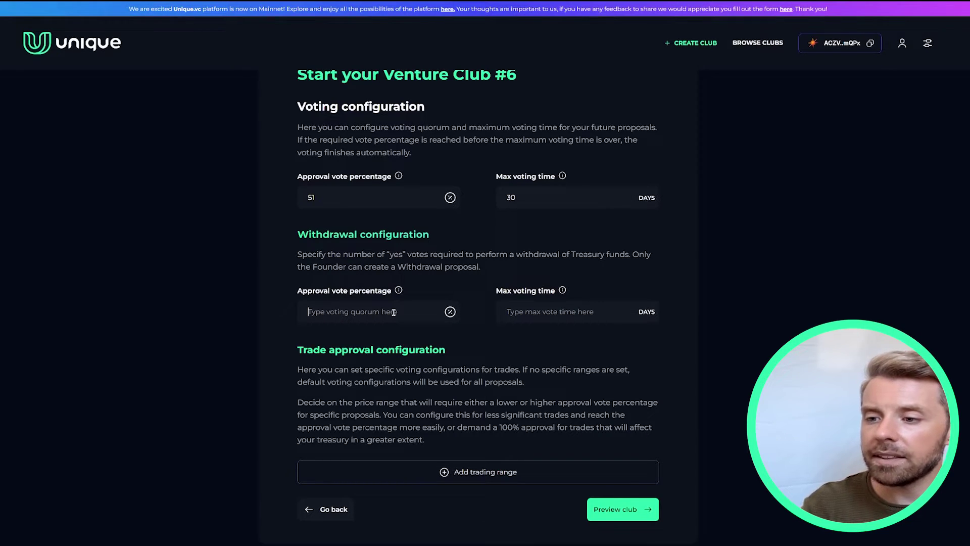
pyautogui.write('51')
pyautogui.click(518, 312)
pyautogui.write('30')
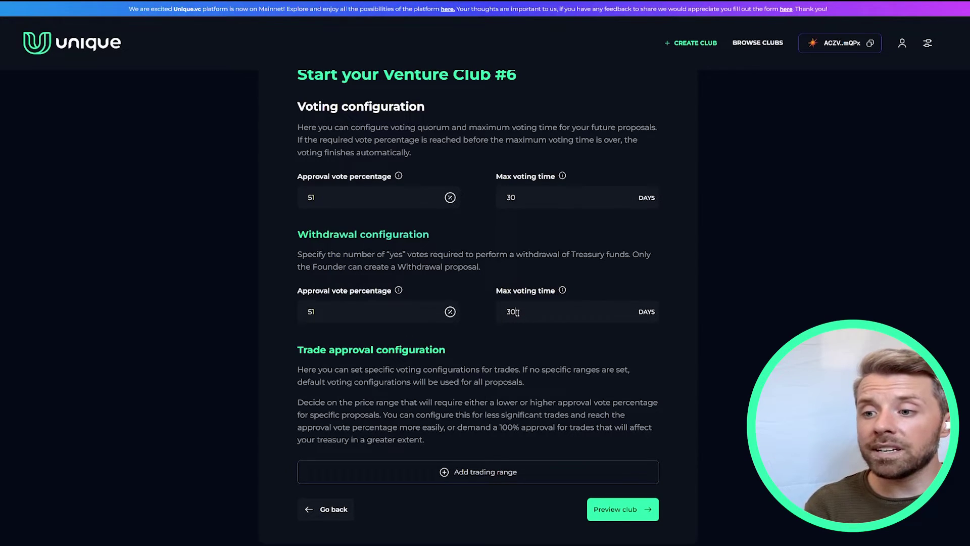
pyautogui.scroll(-1, 485, 350)
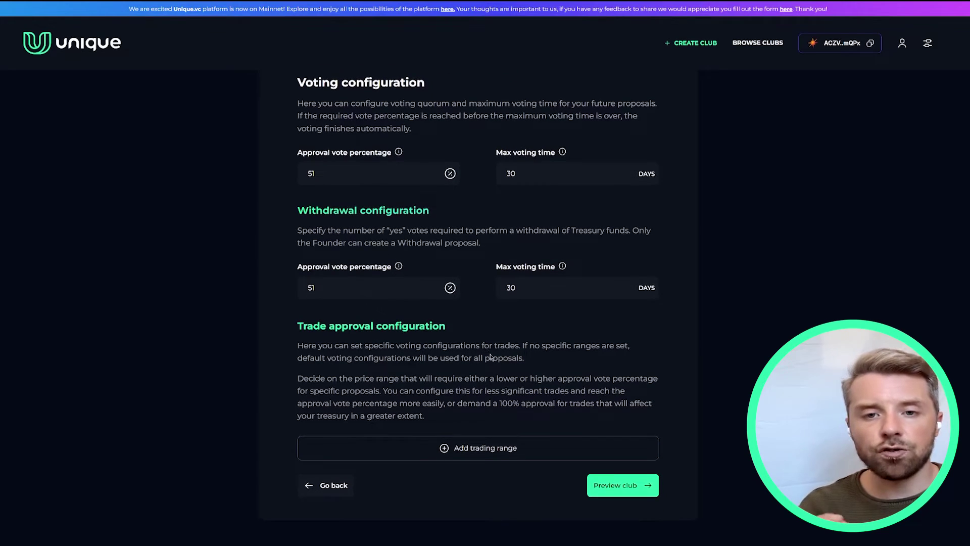
# Step: Add two trade approval ranges, then remove both of them
pyautogui.click(473, 449)
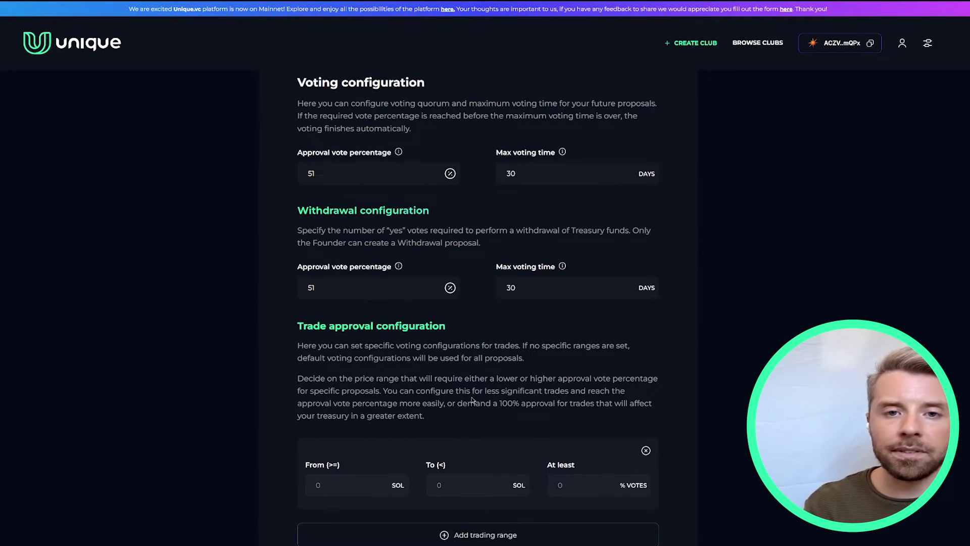
pyautogui.scroll(-2, 475, 389)
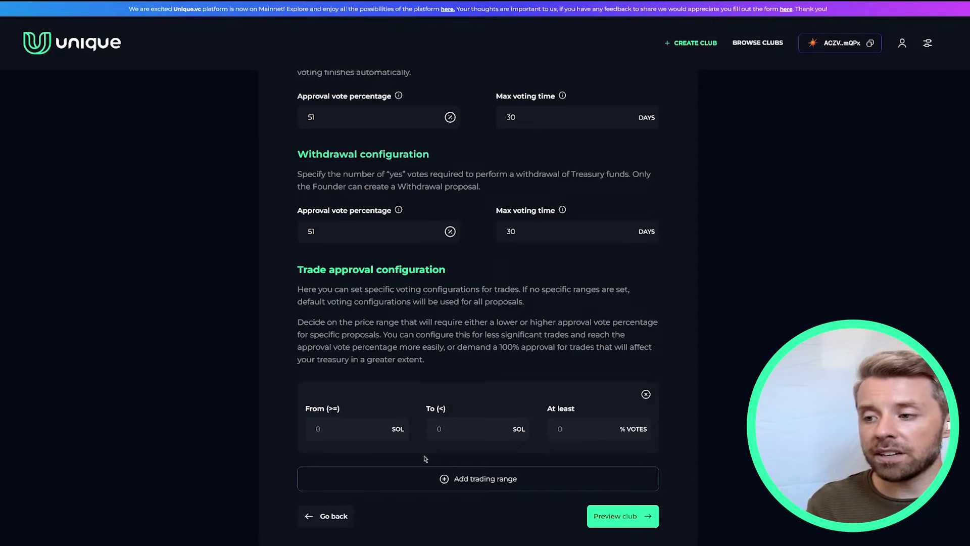
pyautogui.click(442, 478)
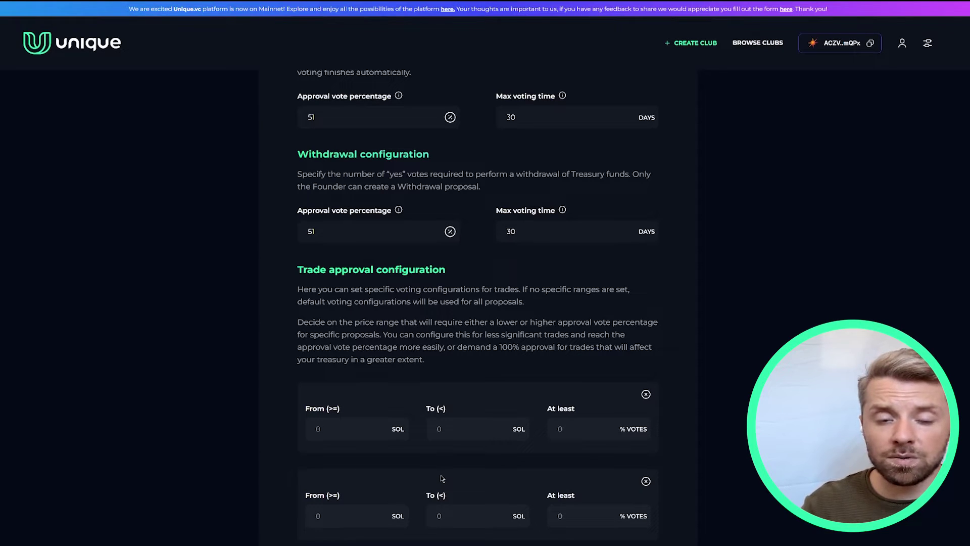
pyautogui.scroll(-2, 439, 449)
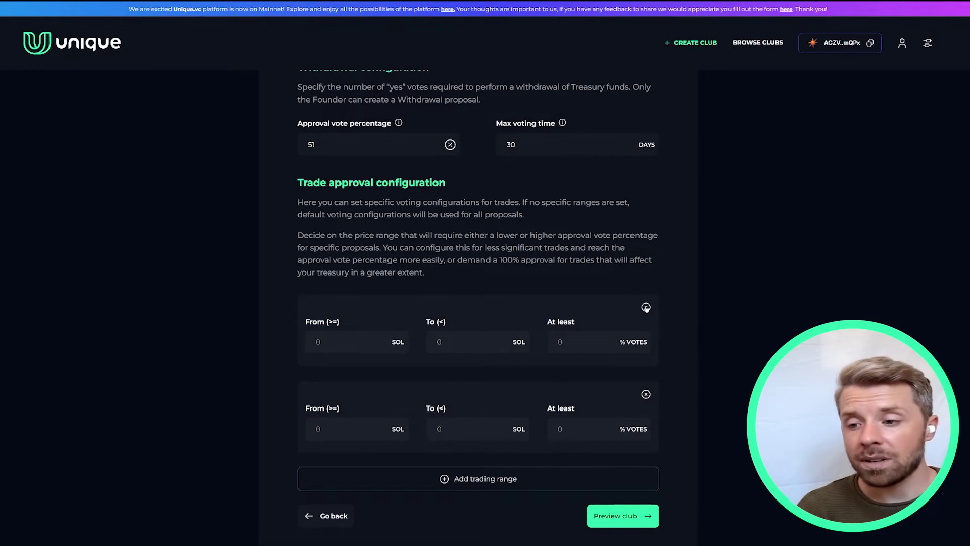
pyautogui.click(646, 308)
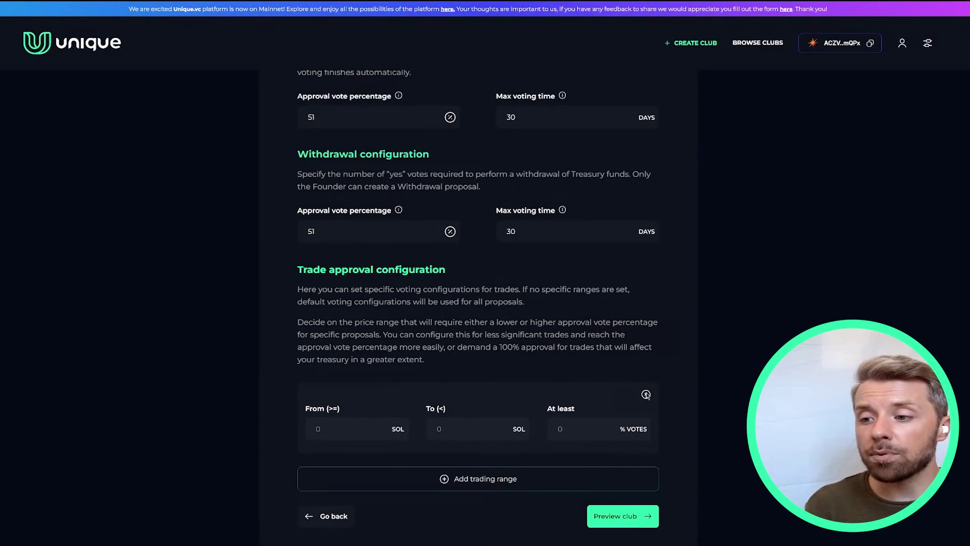
pyautogui.click(646, 394)
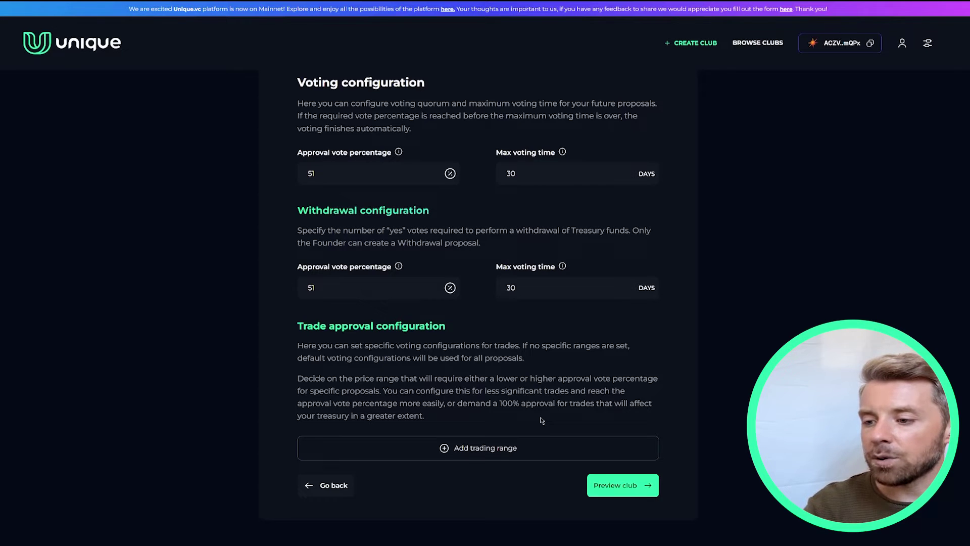
# Step: Add one trade range from 1 to 10 SOL requiring at least 30% votes, then preview the club
pyautogui.click(500, 449)
pyautogui.scroll(-1, 505, 449)
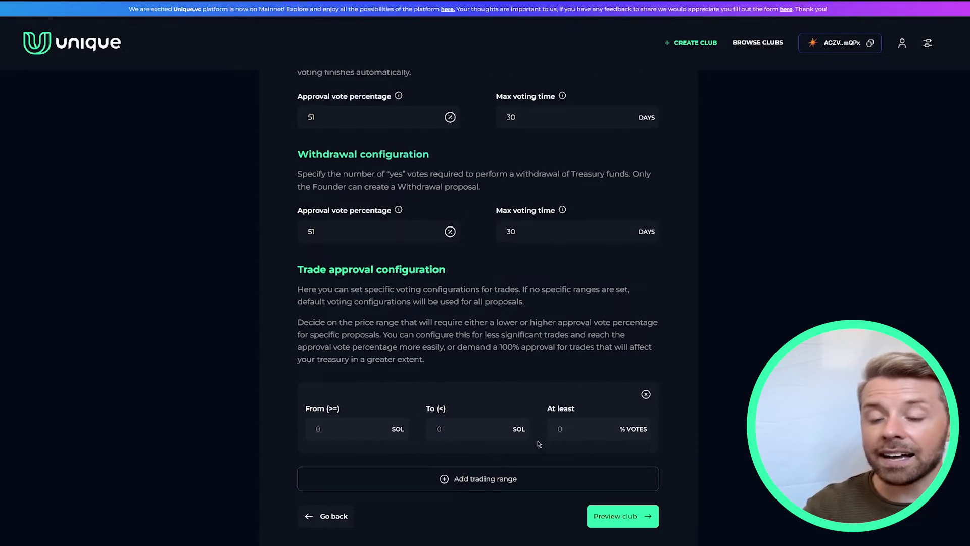
pyautogui.click(370, 432)
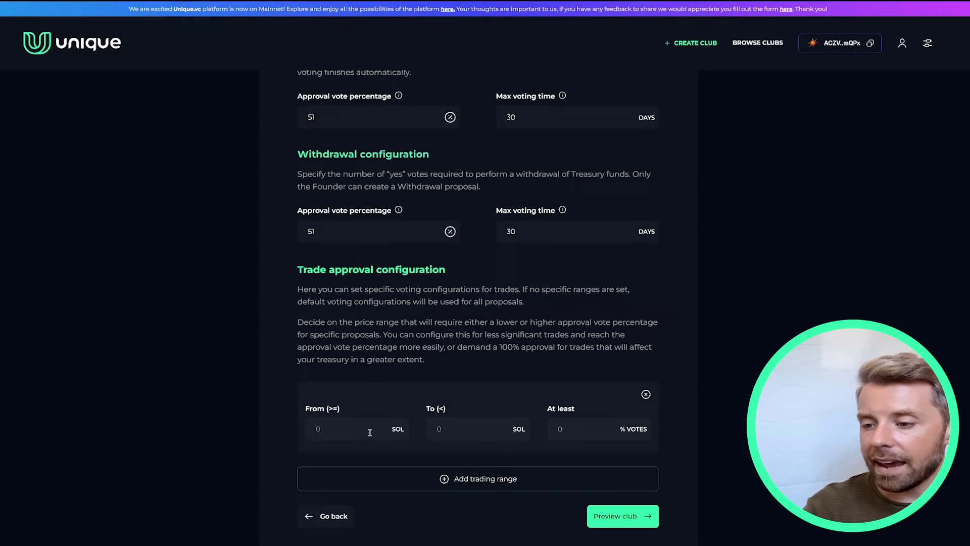
pyautogui.click(460, 434)
pyautogui.write('10')
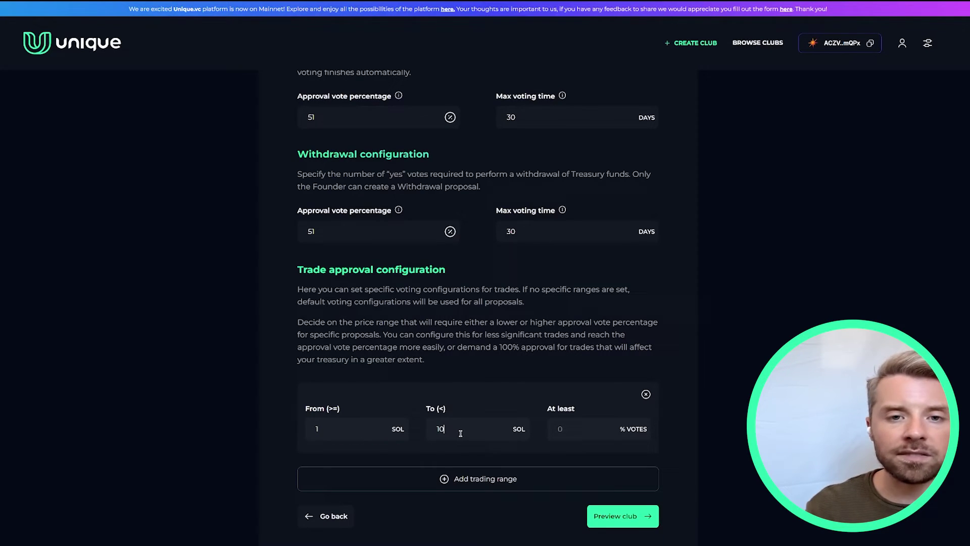
pyautogui.press('Tab')
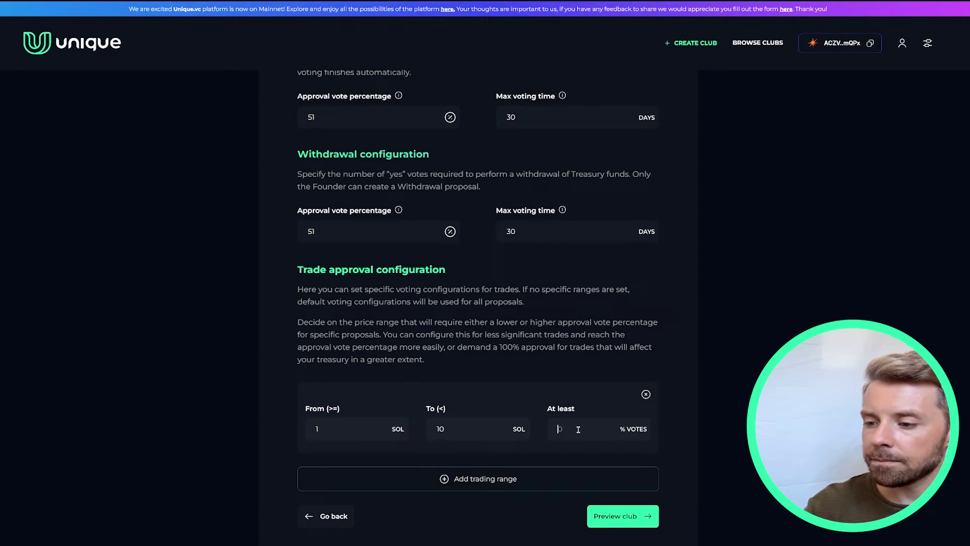
pyautogui.write('30')
pyautogui.click(610, 516)
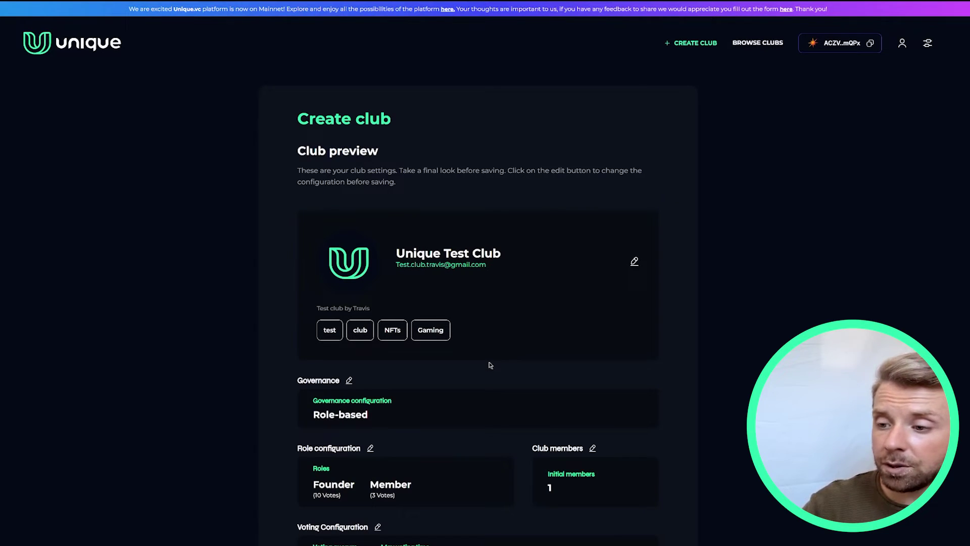
# Step: Review the club preview, accept the terms and data policies, and create Unique Test Club
pyautogui.scroll(-1, 489, 359)
pyautogui.scroll(-1, 489, 356)
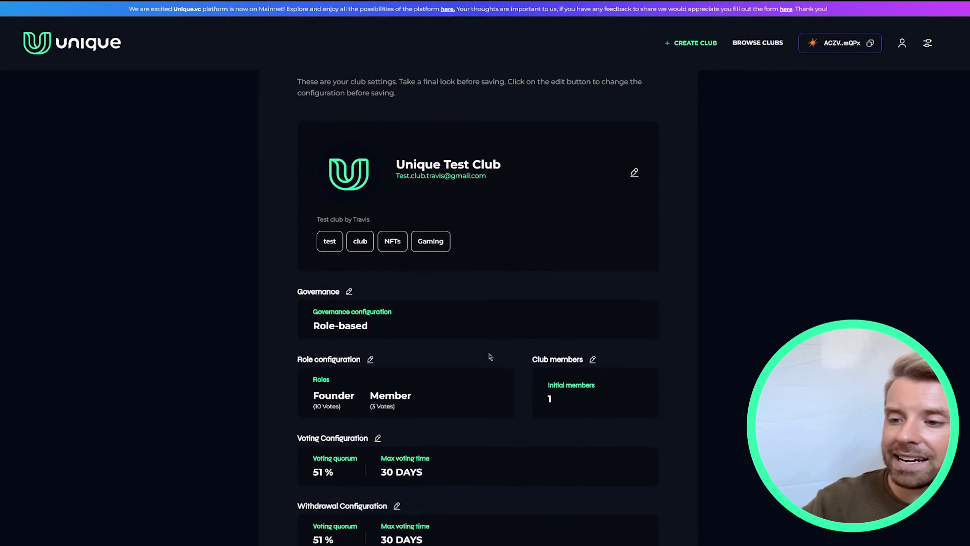
pyautogui.scroll(-1, 489, 357)
pyautogui.scroll(-3, 489, 356)
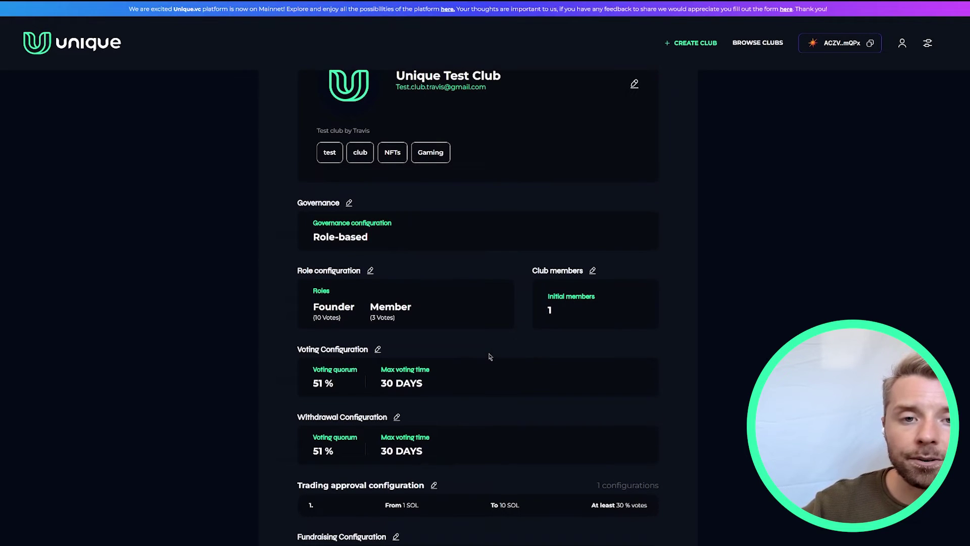
pyautogui.scroll(-1, 489, 357)
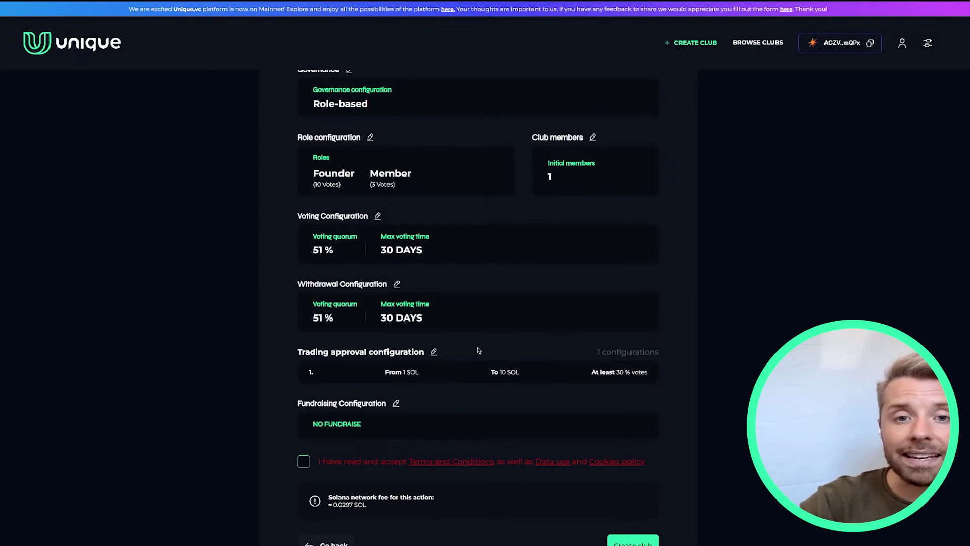
pyautogui.scroll(-1, 462, 345)
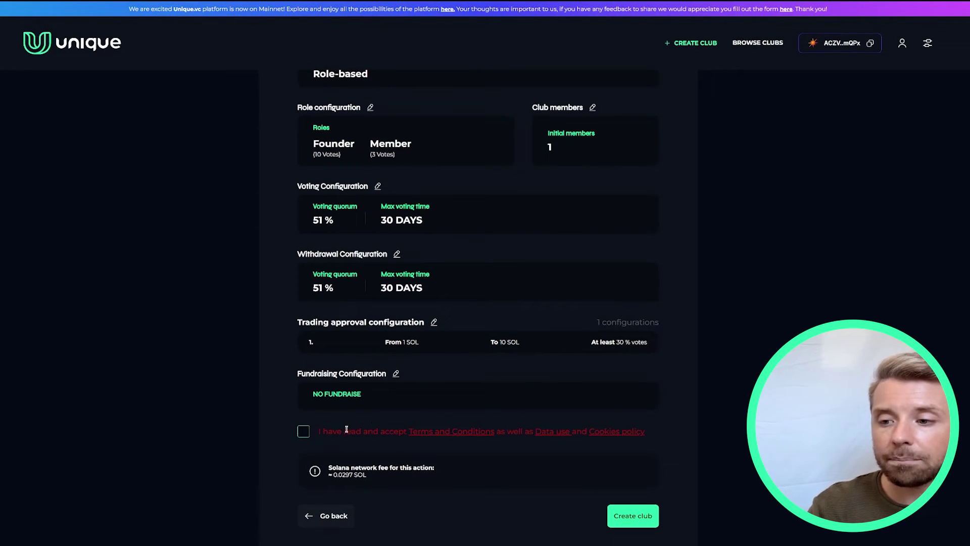
pyautogui.click(303, 433)
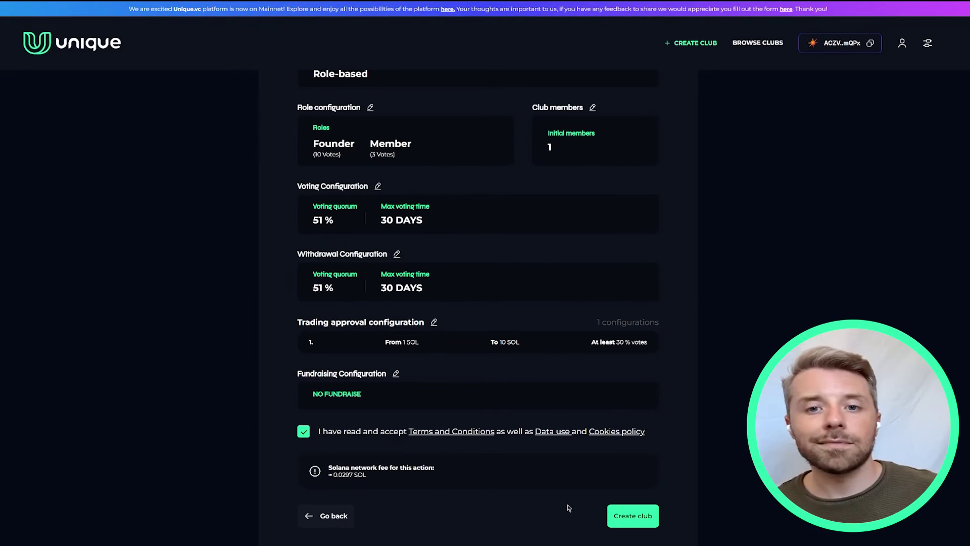
pyautogui.click(620, 515)
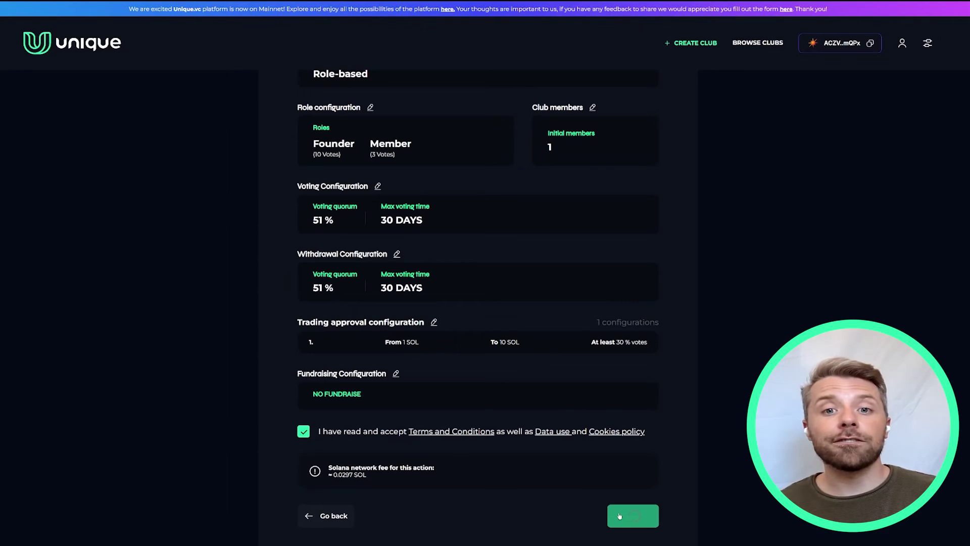